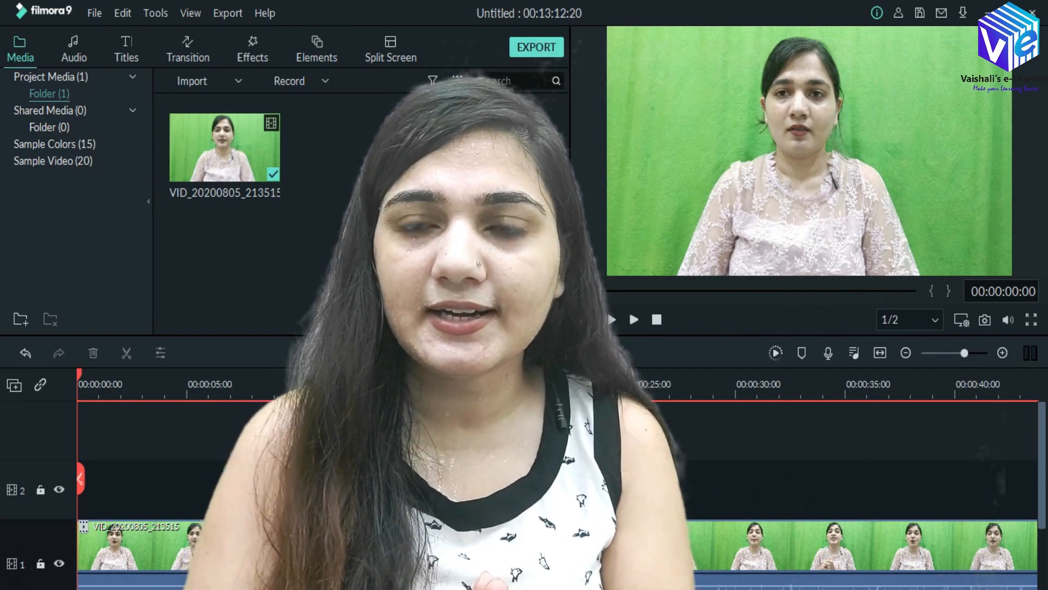
{"action": "mouse_move", "coordinate": [263, 175]}
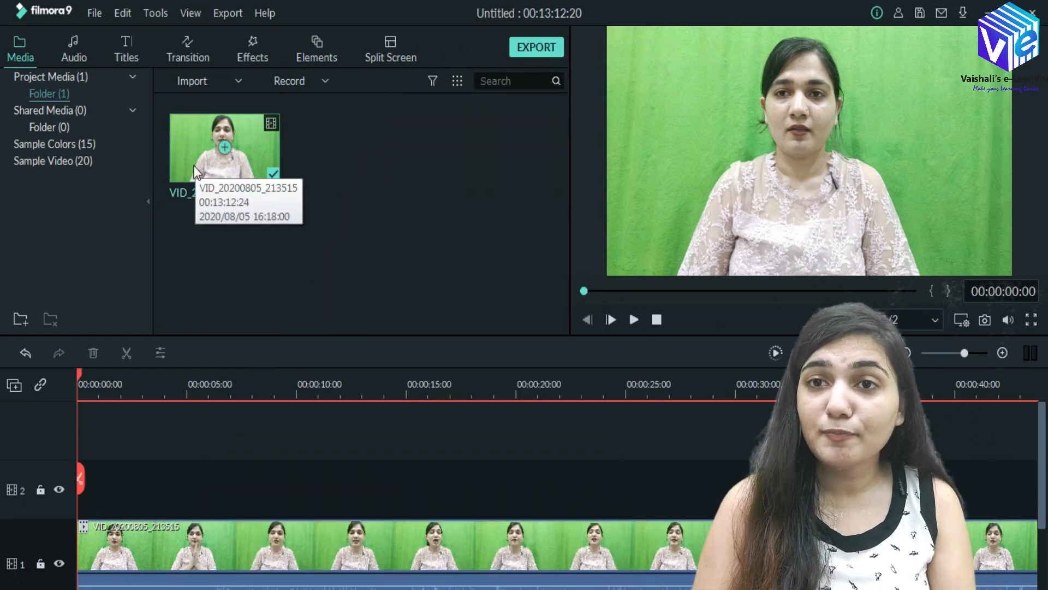
{"action": "left_click", "coordinate": [103, 11]}
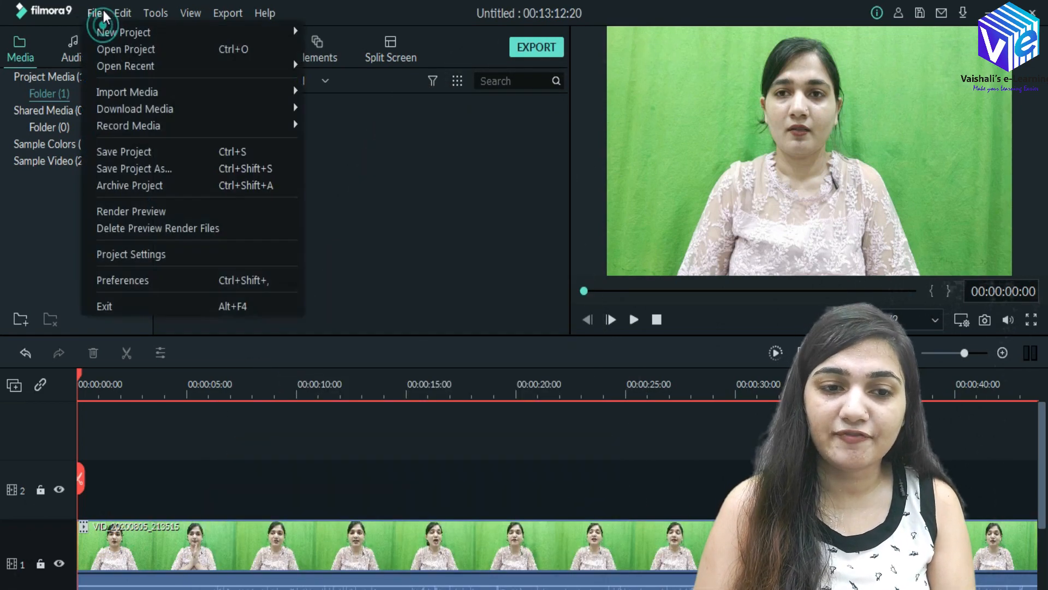
{"action": "mouse_move", "coordinate": [304, 89]}
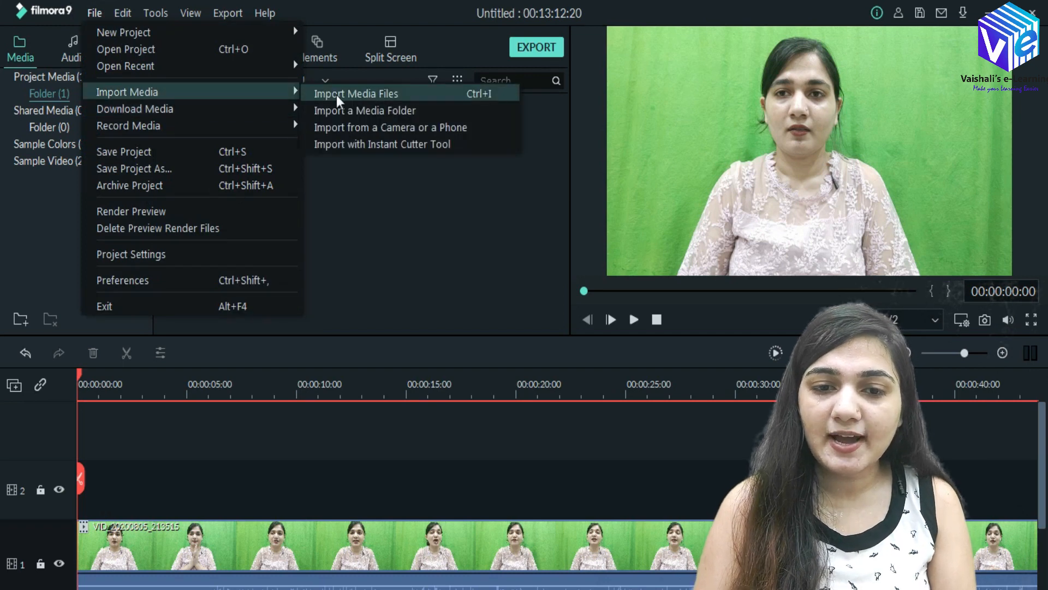
{"action": "left_click", "coordinate": [435, 289]}
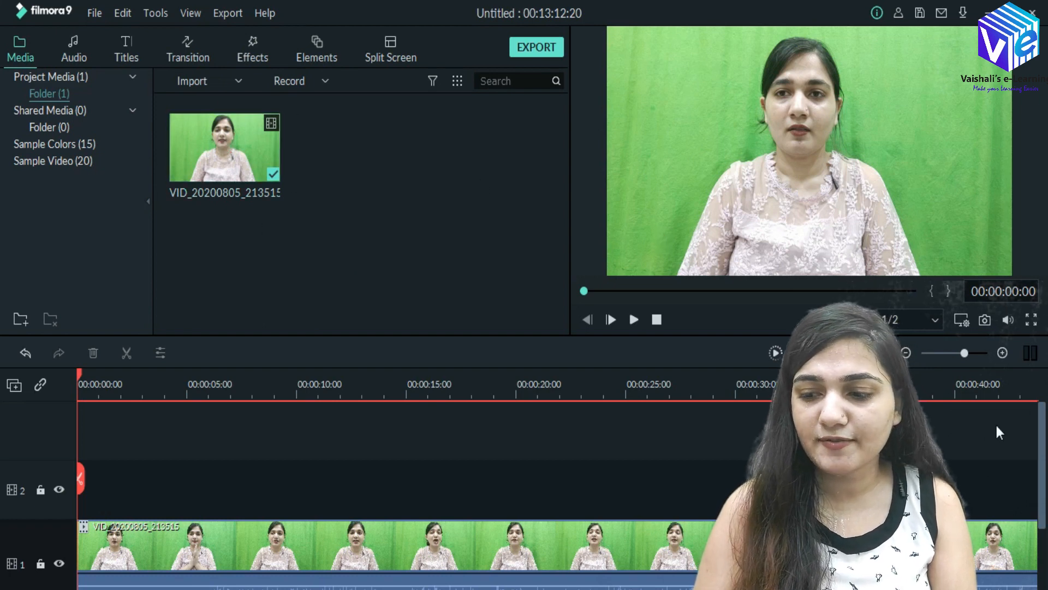
- Raise the contrast of the green-screen video clip to 67 with Advanced Color Correction
{"action": "left_click_drag", "start_coordinate": [1044, 453], "coordinate": [1045, 485]}
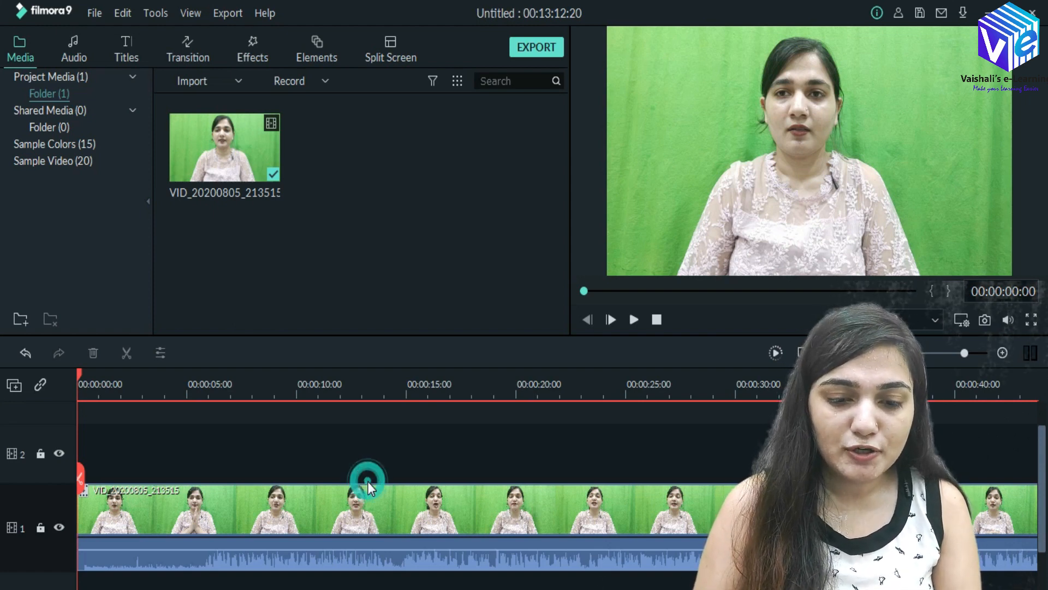
{"action": "left_click", "coordinate": [376, 517]}
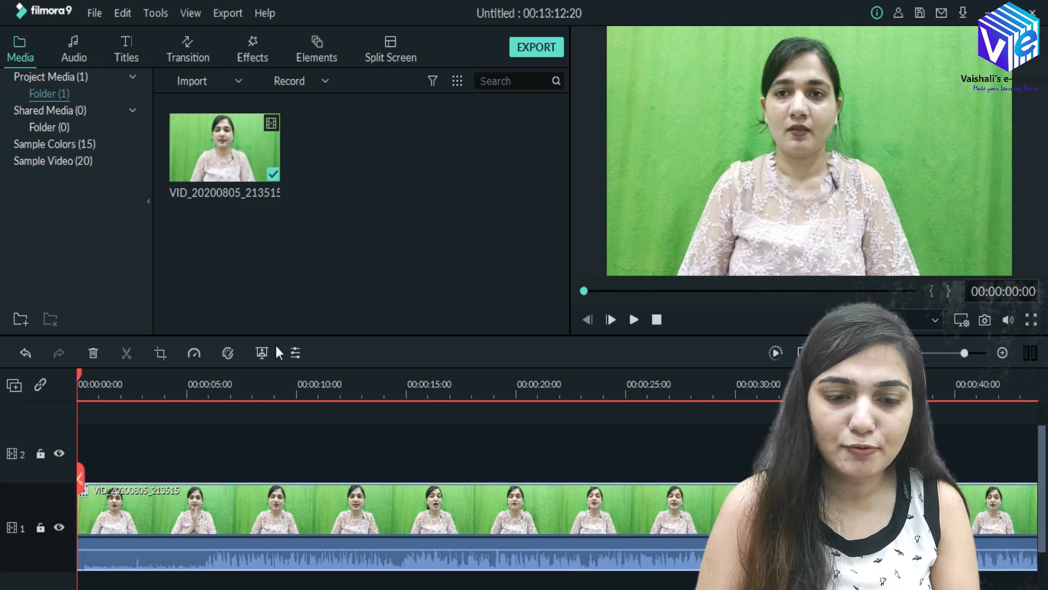
{"action": "left_click", "coordinate": [232, 350]}
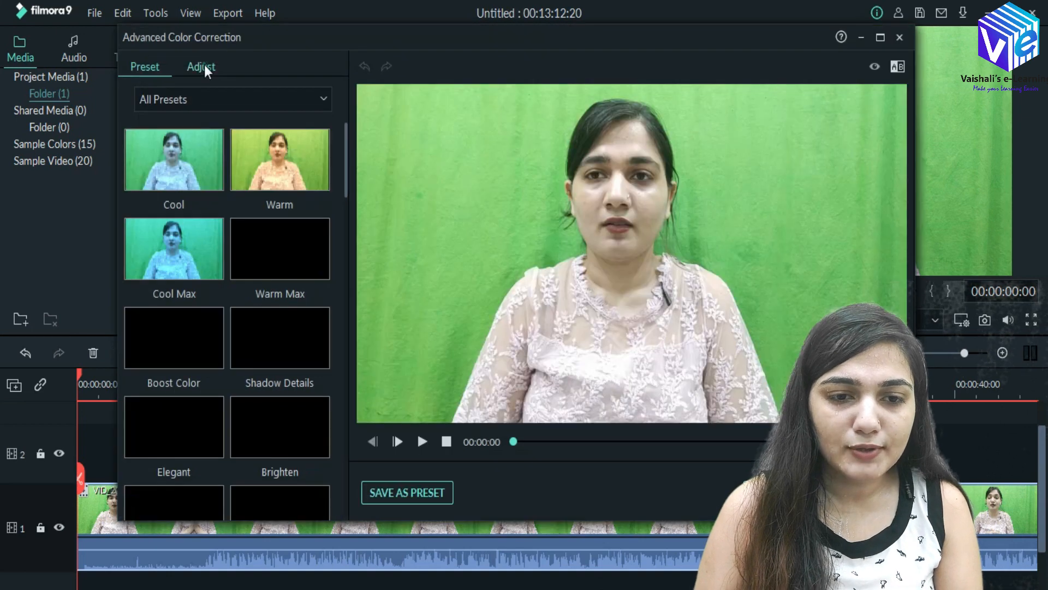
{"action": "left_click", "coordinate": [204, 64]}
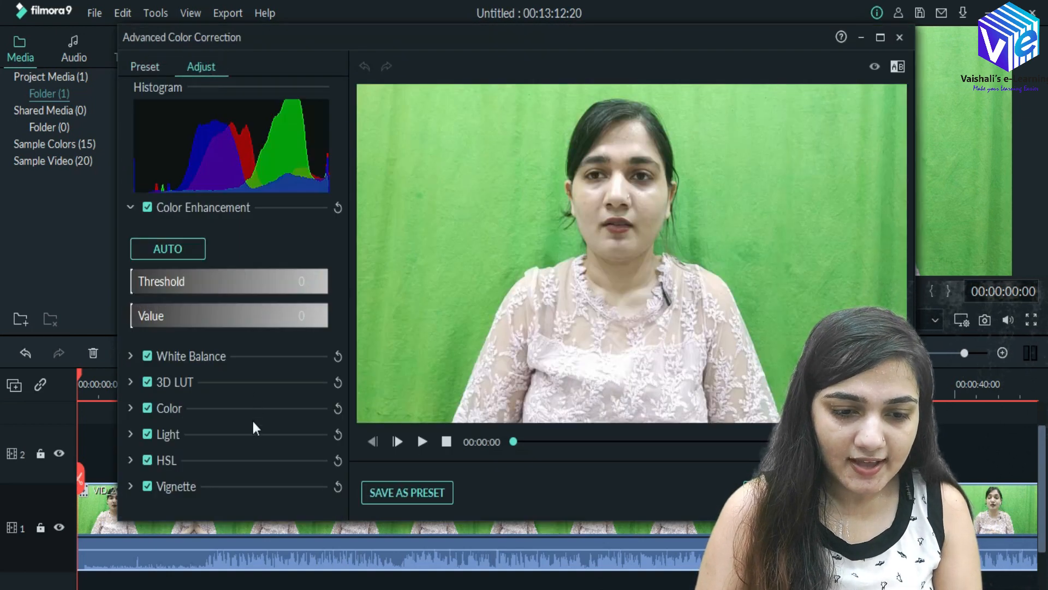
{"action": "left_click", "coordinate": [238, 414]}
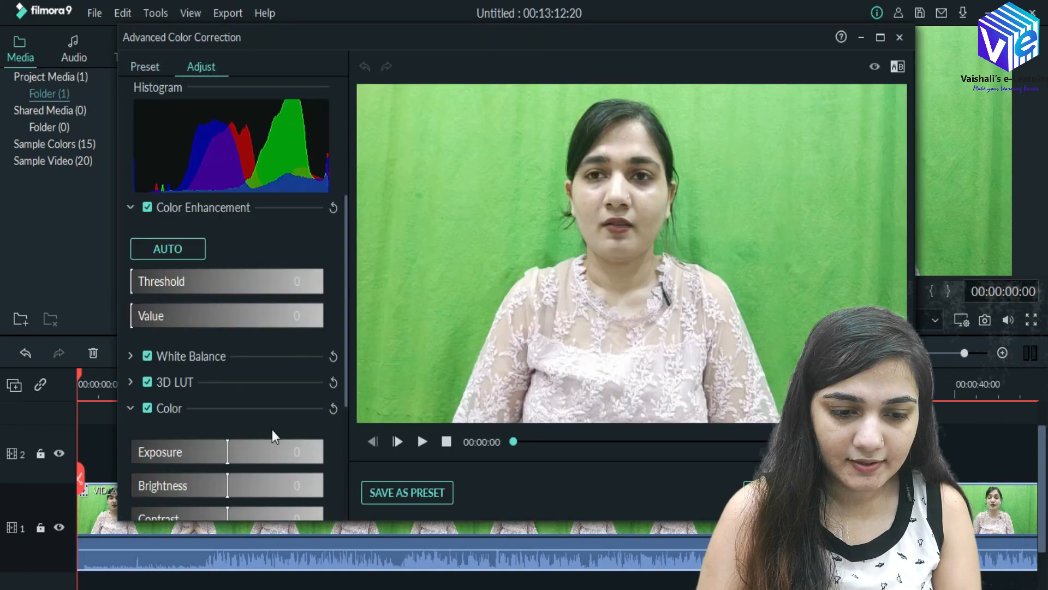
{"action": "left_click_drag", "start_coordinate": [347, 358], "coordinate": [348, 419]}
{"action": "left_click", "coordinate": [256, 426]}
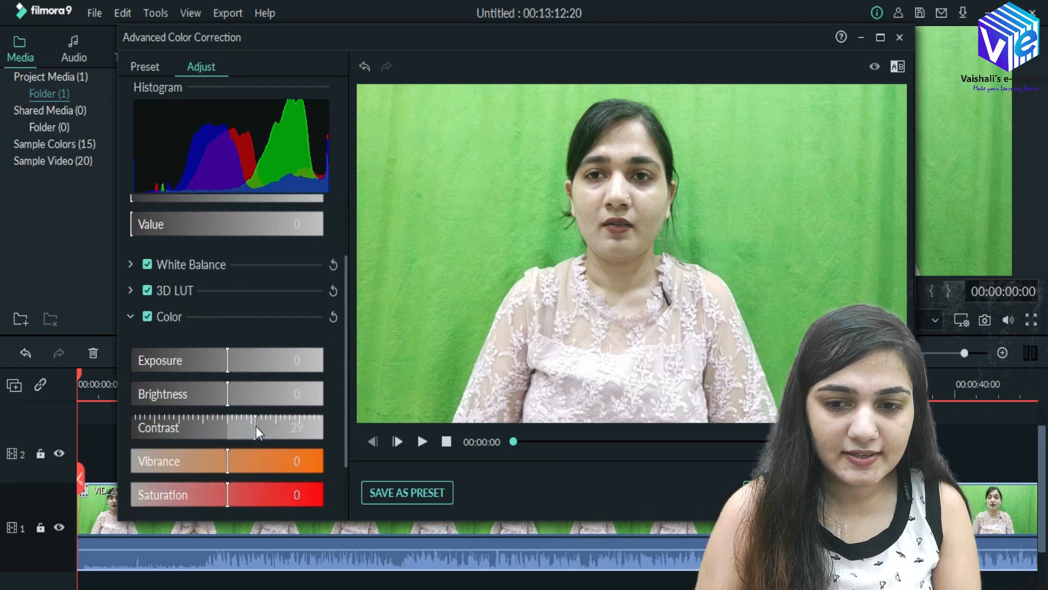
{"action": "left_click", "coordinate": [270, 428]}
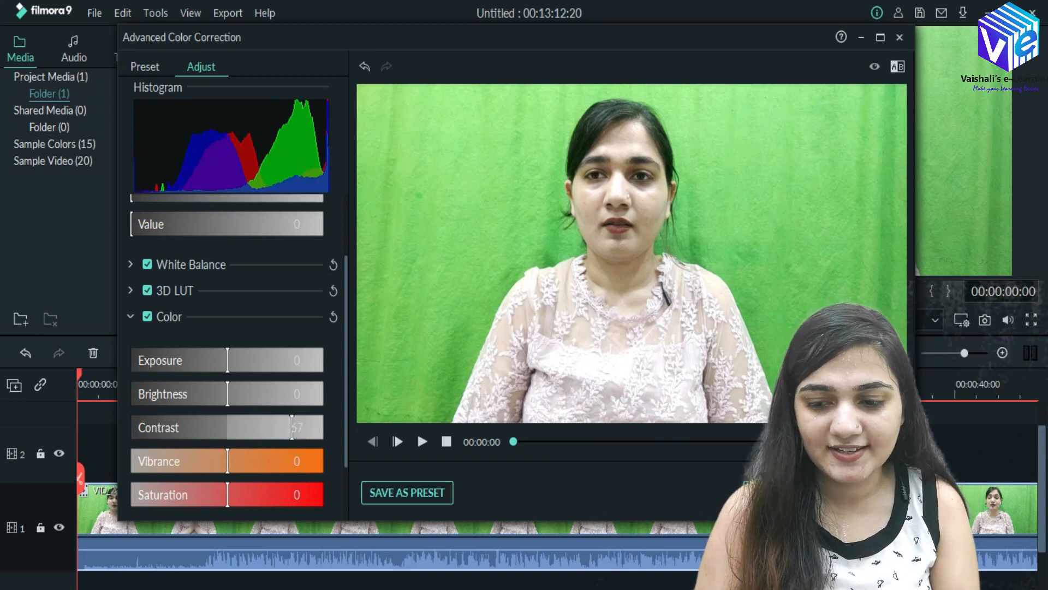
{"action": "left_click", "coordinate": [868, 493]}
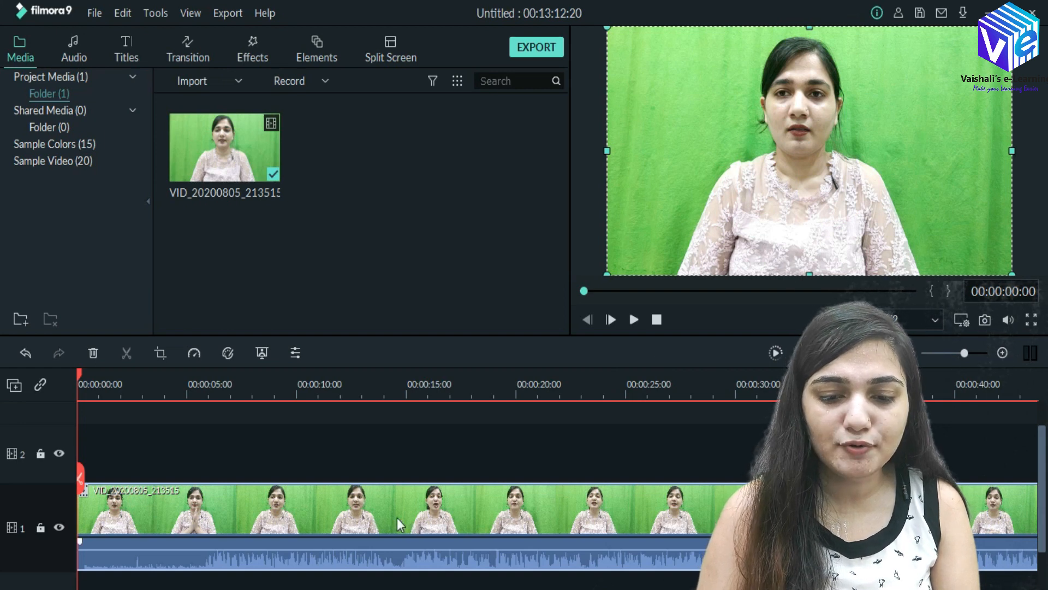
- Apply the Green Screen chroma key to the video clip on track 1
{"action": "right_click", "coordinate": [372, 527]}
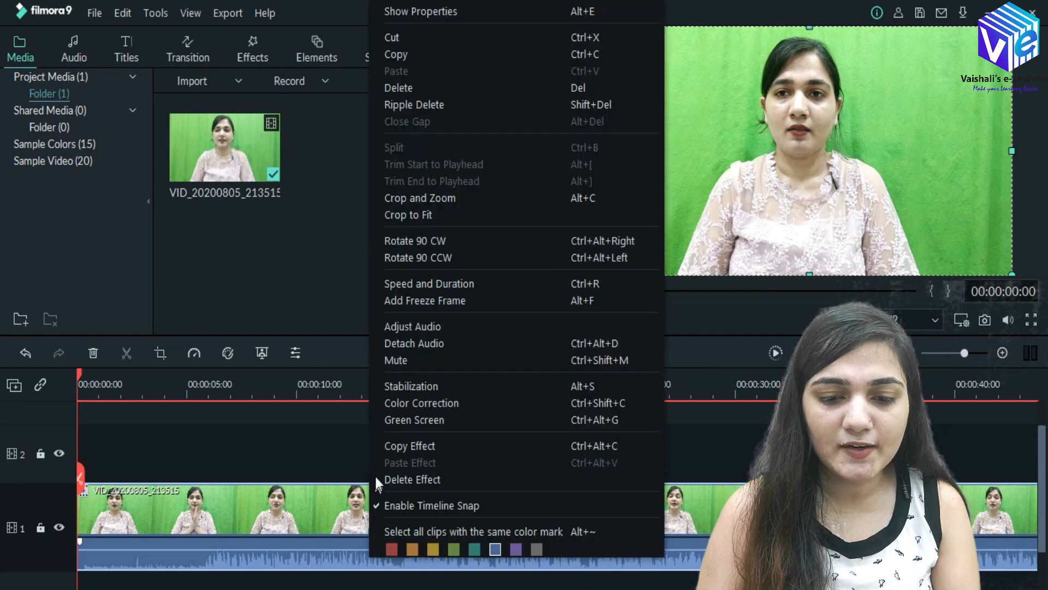
{"action": "left_click", "coordinate": [395, 420]}
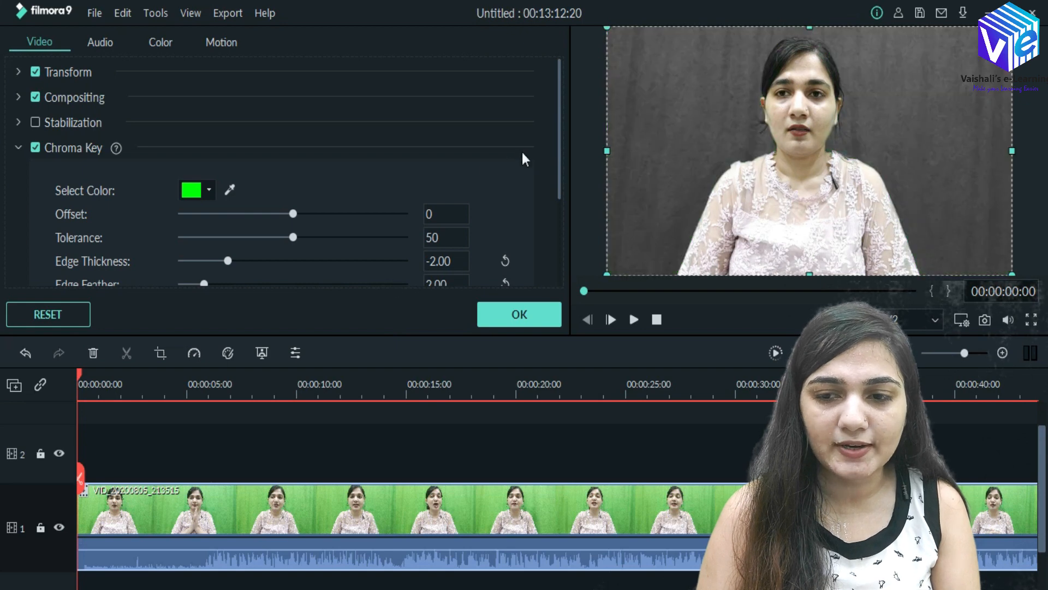
{"action": "left_click_drag", "start_coordinate": [559, 109], "coordinate": [561, 145]}
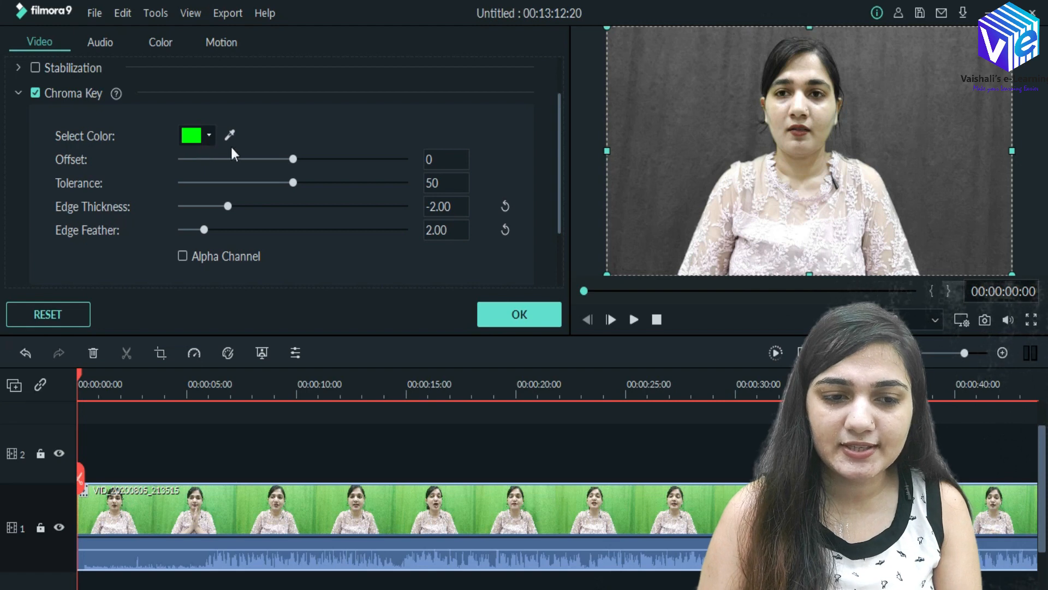
{"action": "left_click_drag", "start_coordinate": [535, 105], "coordinate": [526, 109]}
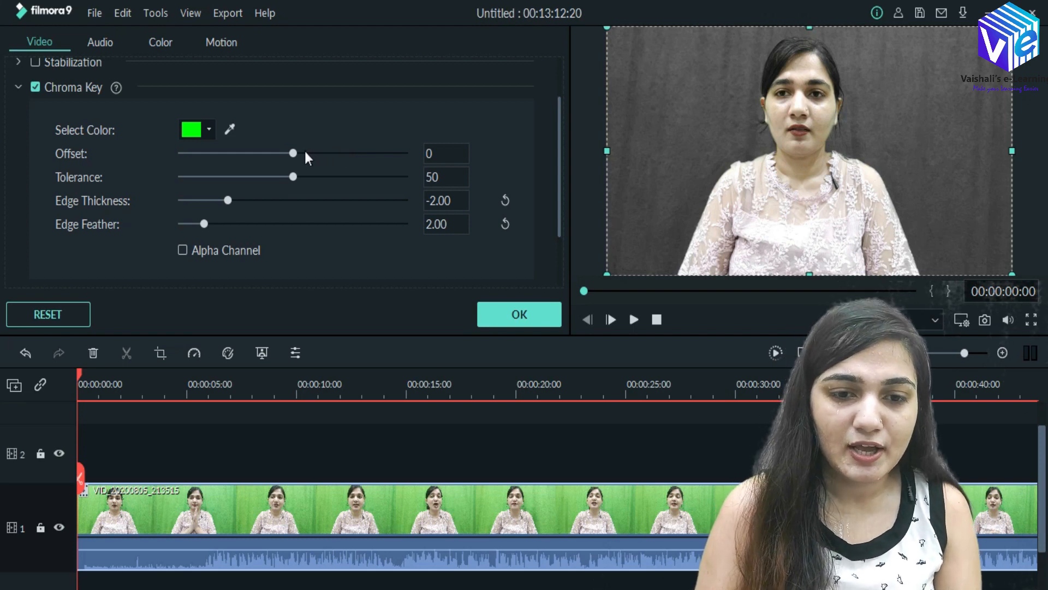
- Set the chroma key's offset to 22 and tolerance to 52, and accept the settings
{"action": "left_click_drag", "start_coordinate": [293, 152], "coordinate": [300, 175]}
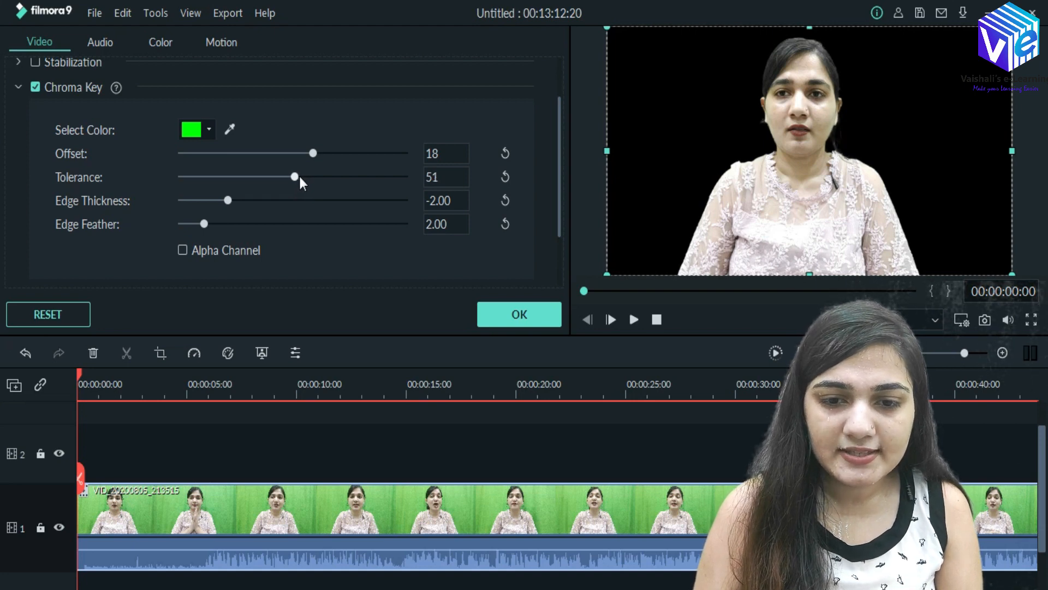
{"action": "left_click", "coordinate": [299, 176]}
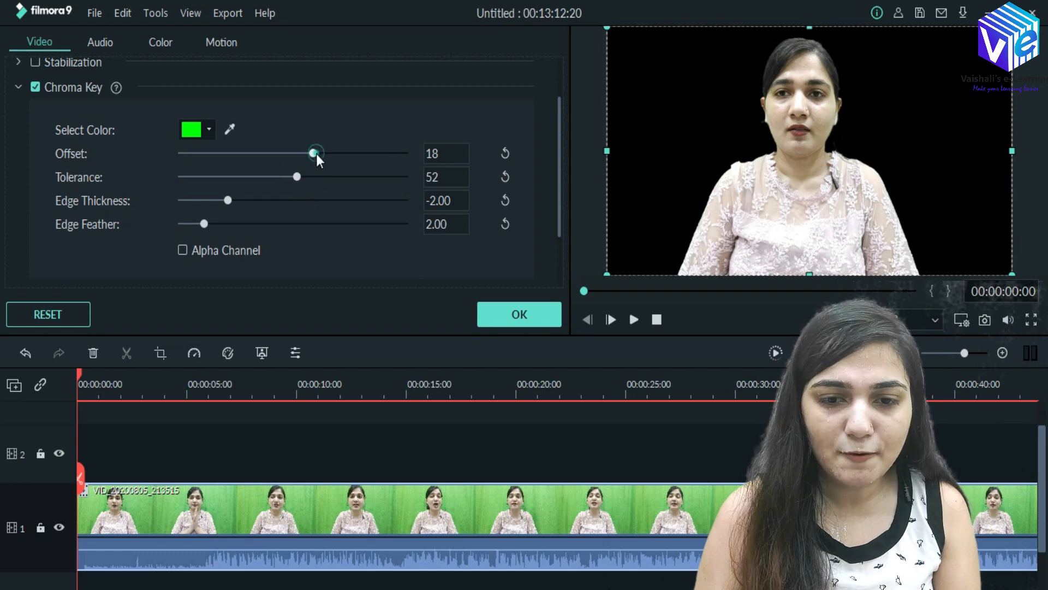
{"action": "left_click_drag", "start_coordinate": [317, 153], "coordinate": [319, 152]}
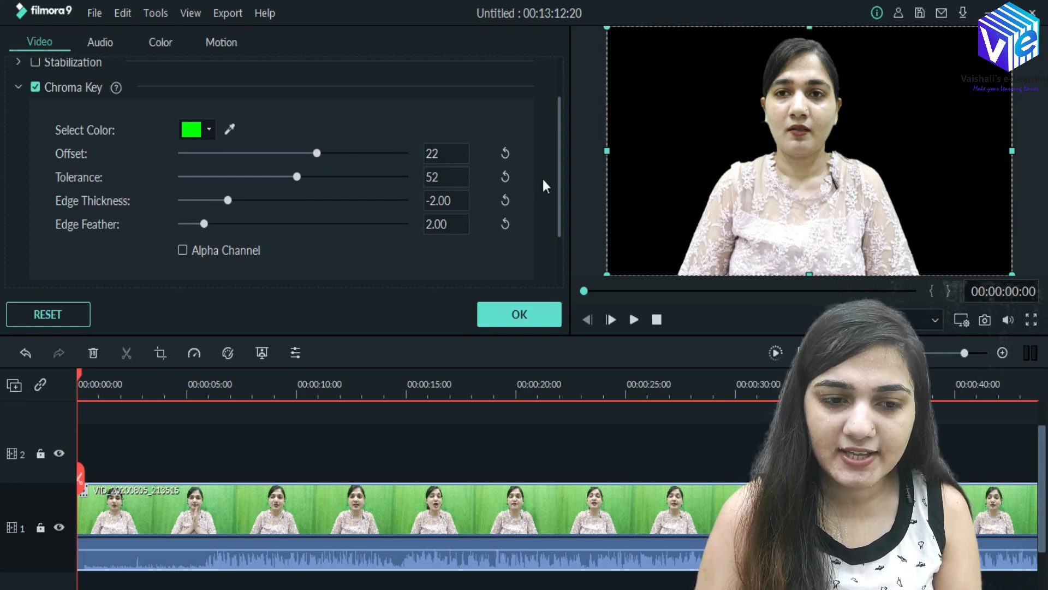
{"action": "left_click_drag", "start_coordinate": [559, 179], "coordinate": [560, 220]}
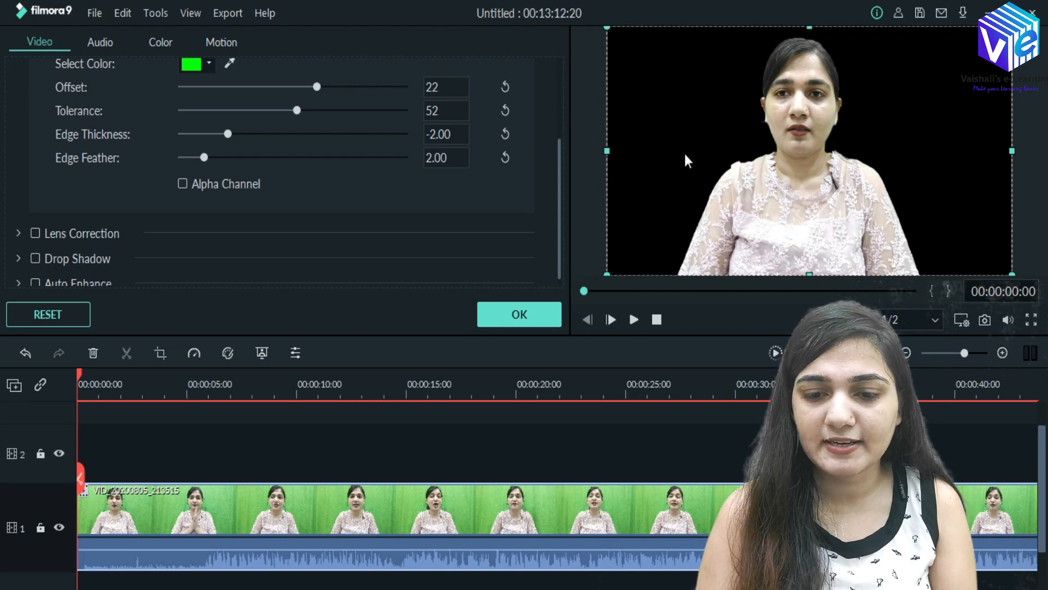
{"action": "left_click", "coordinate": [542, 313]}
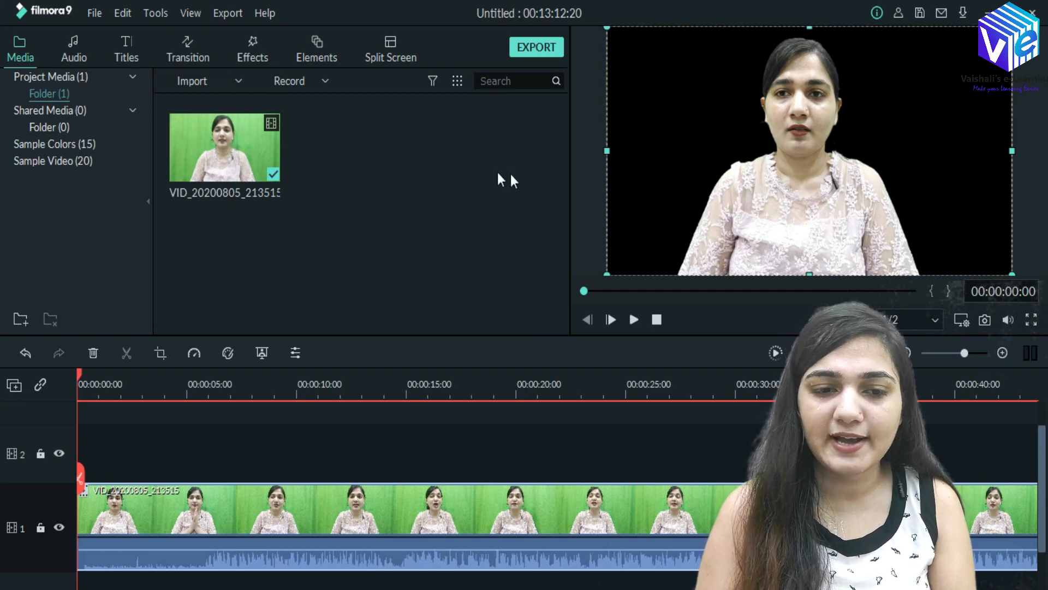
- Import the light-blue background image 12 from the analog comm folder on the Desktop into the project media
{"action": "left_click", "coordinate": [90, 11]}
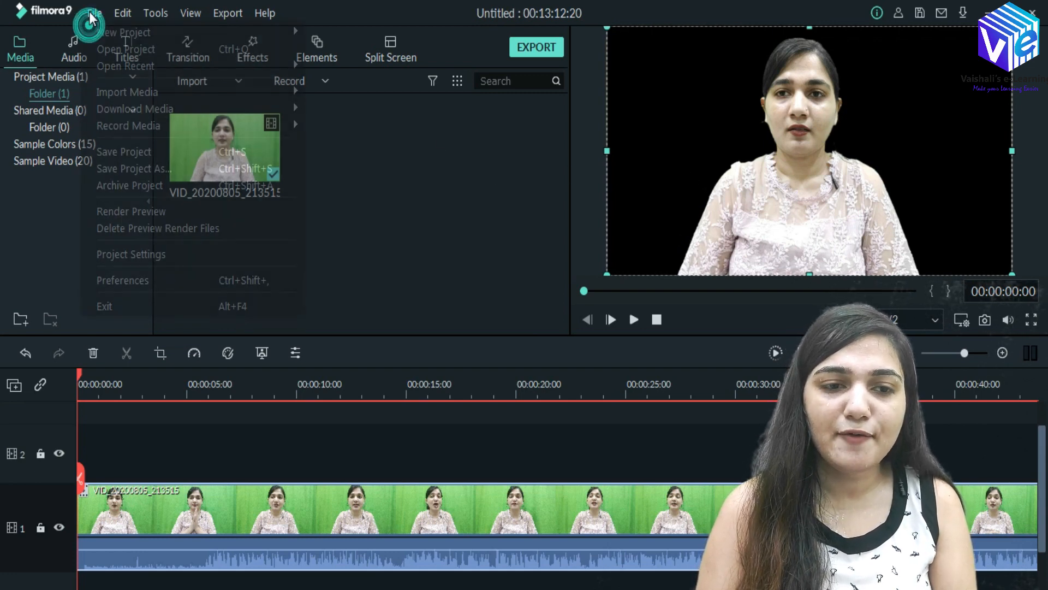
{"action": "mouse_move", "coordinate": [282, 98]}
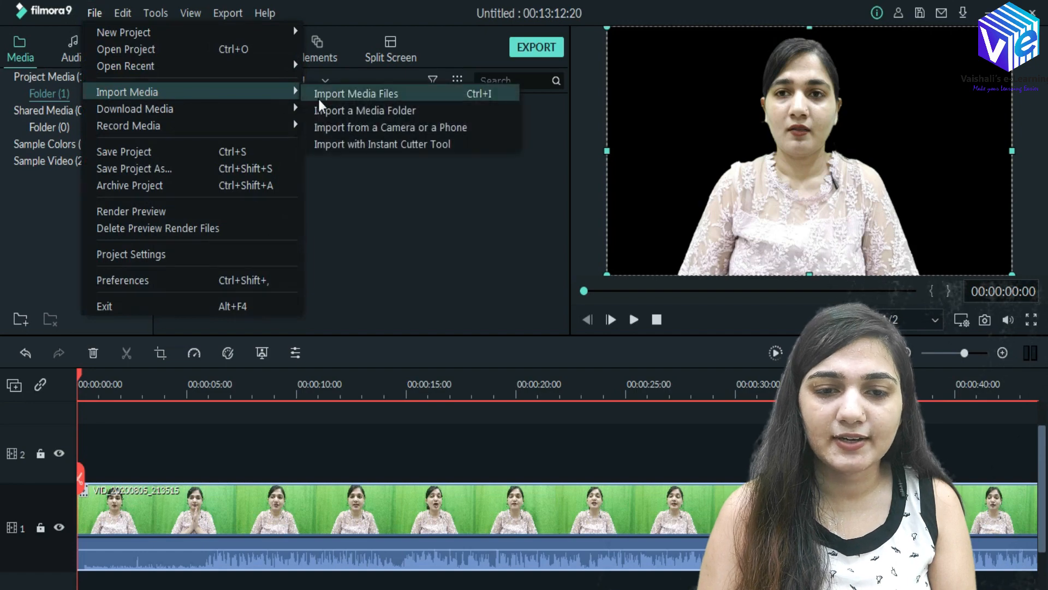
{"action": "left_click", "coordinate": [319, 100]}
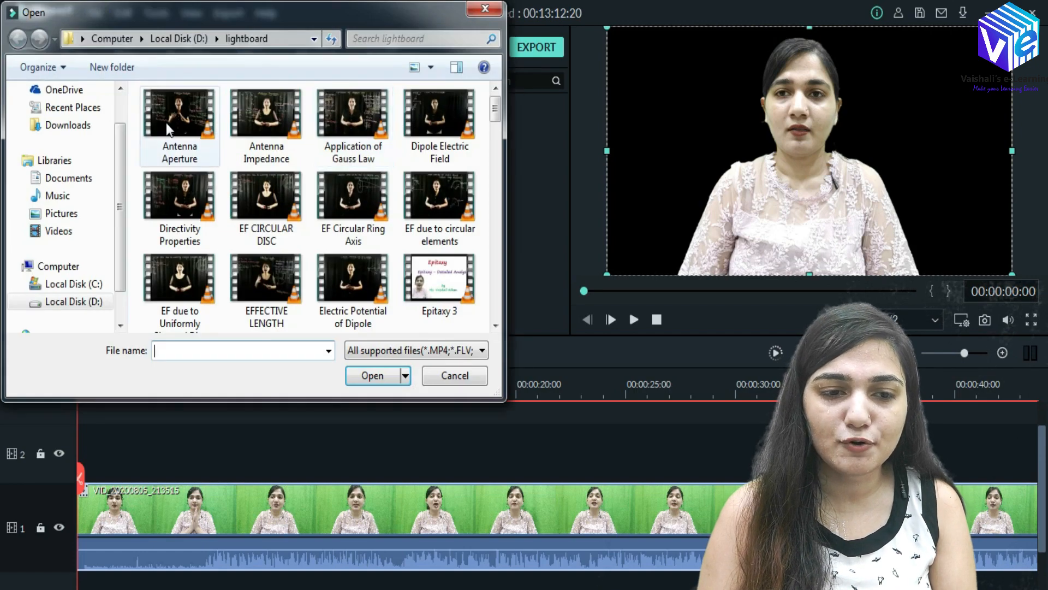
{"action": "scroll", "coordinate": [119, 103], "scroll_direction": "up", "scroll_amount": 1}
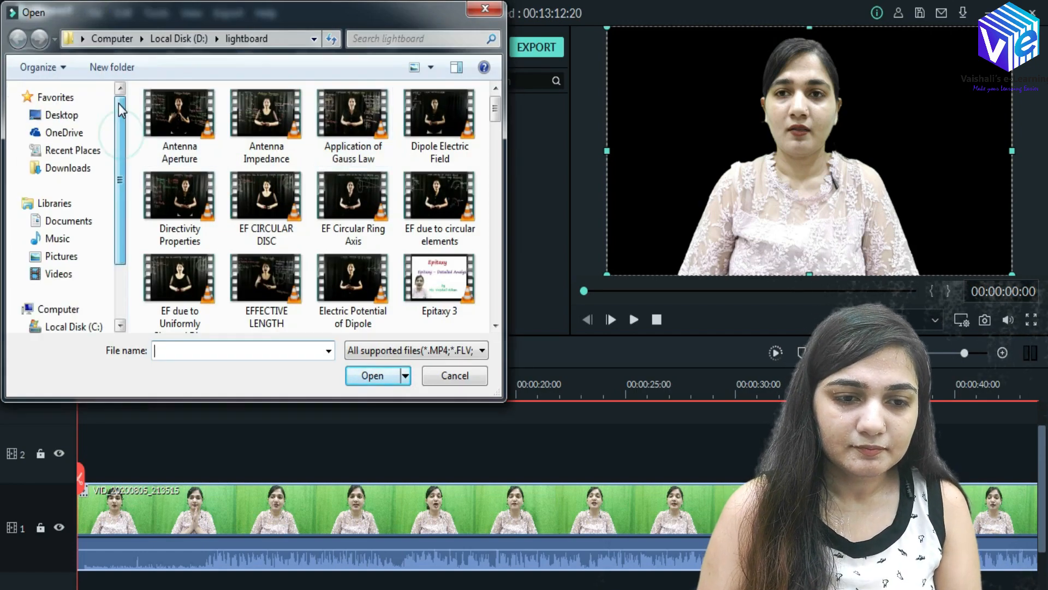
{"action": "left_click", "coordinate": [61, 115]}
{"action": "scroll", "coordinate": [499, 136], "scroll_direction": "down", "scroll_amount": 3}
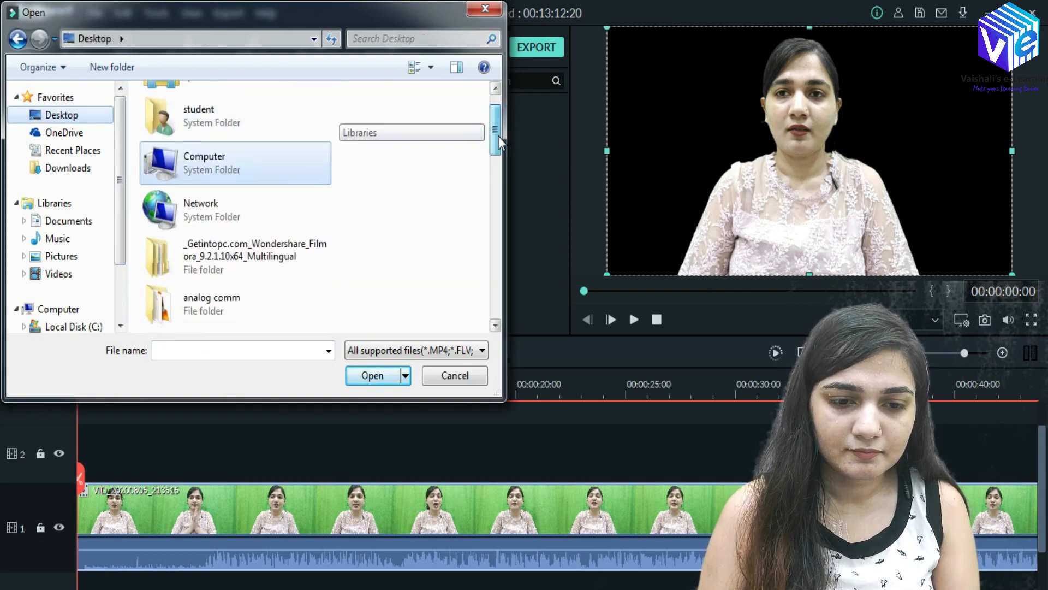
{"action": "double_click", "coordinate": [235, 273]}
{"action": "left_click", "coordinate": [430, 224]}
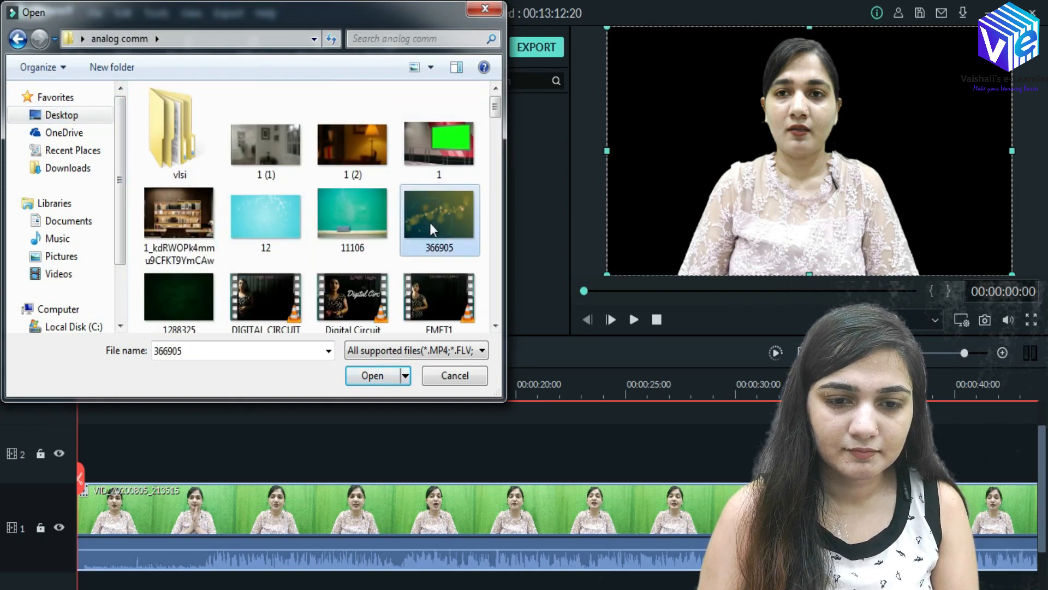
{"action": "left_click", "coordinate": [293, 243]}
{"action": "left_click", "coordinate": [367, 376]}
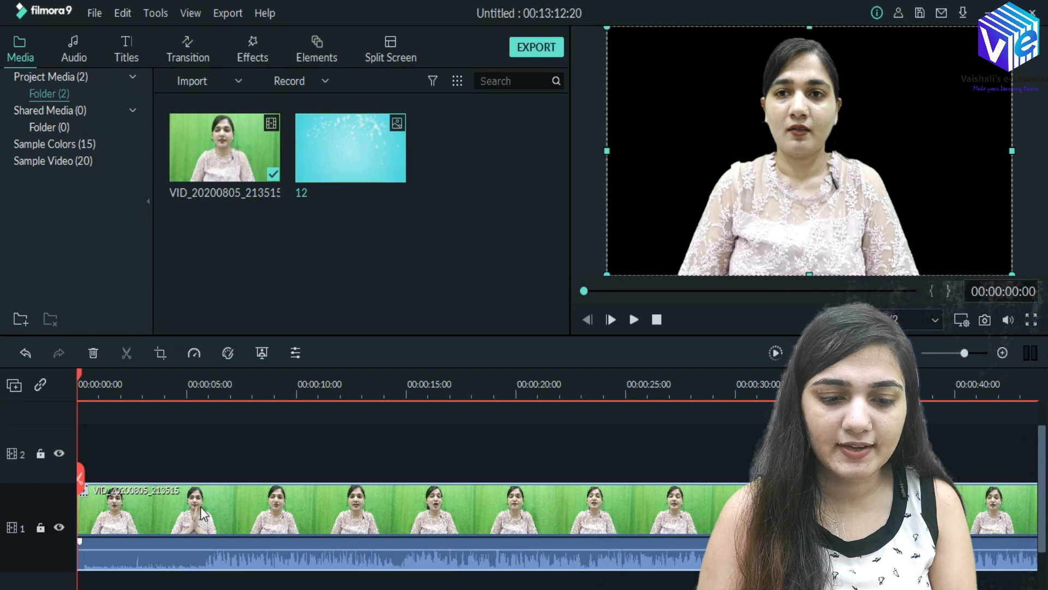
- Move the video clip up to track 2 and place image 12 on track 1 beneath it, starting at 00:00:00:00
{"action": "left_click_drag", "start_coordinate": [201, 496], "coordinate": [187, 433]}
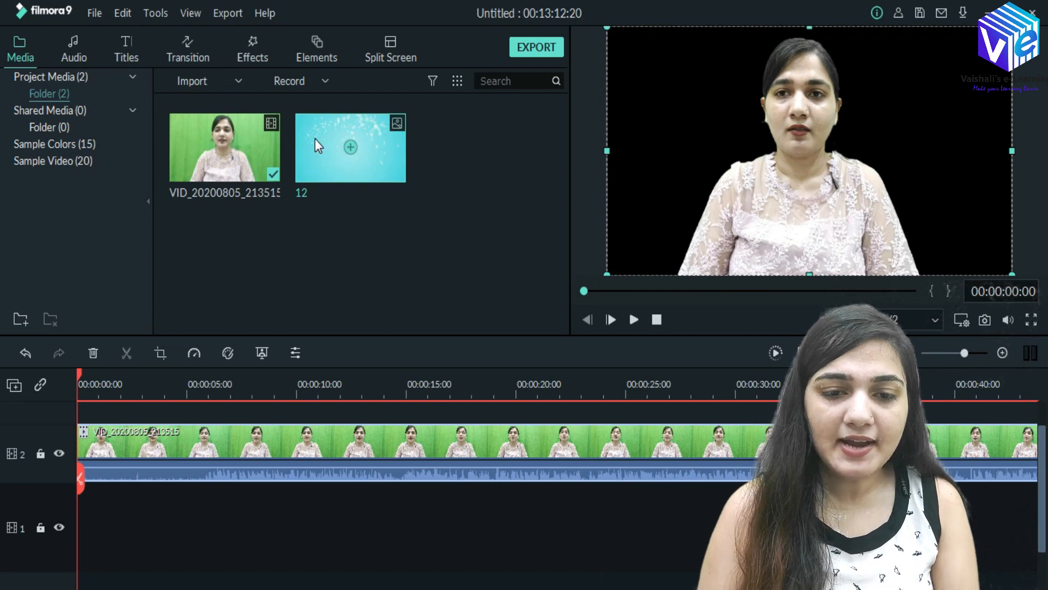
{"action": "left_click_drag", "start_coordinate": [315, 138], "coordinate": [26, 554]}
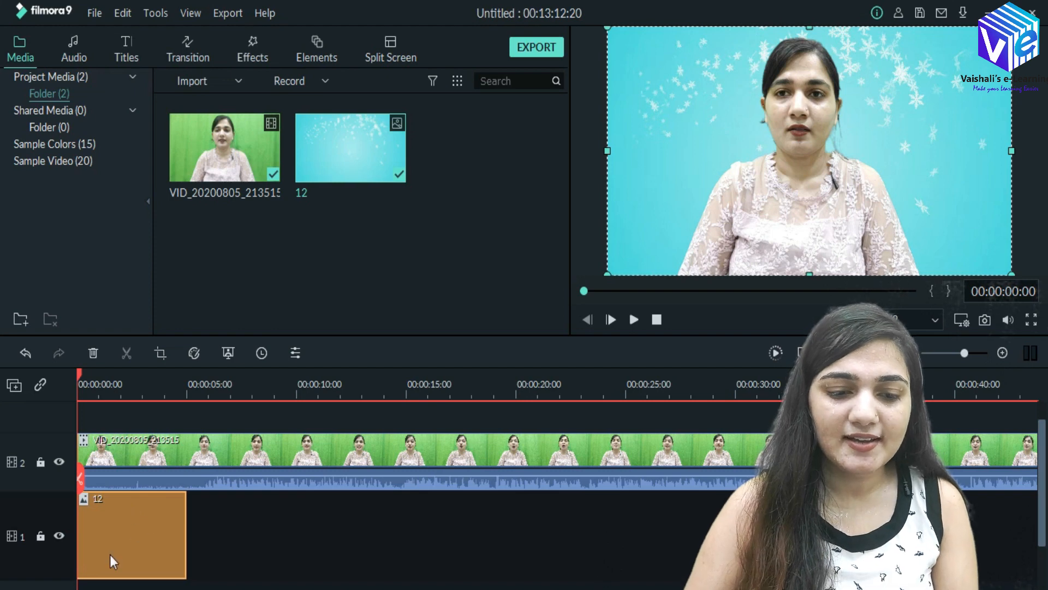
- Extend the background image on track 1 until it ends together with the video clip on track 2
{"action": "left_click_drag", "start_coordinate": [186, 517], "coordinate": [732, 514]}
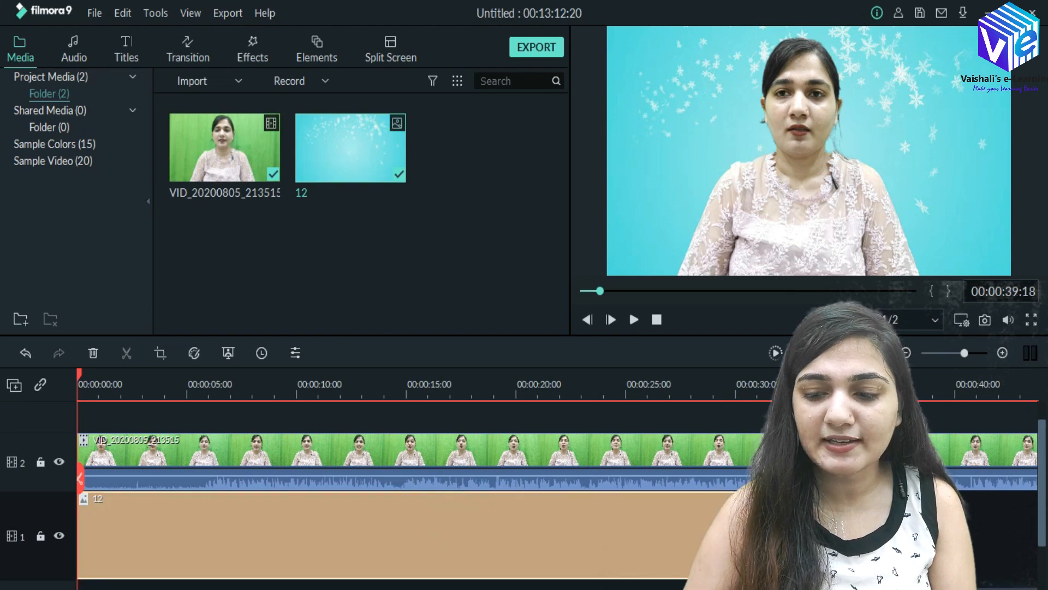
{"action": "left_click_drag", "start_coordinate": [951, 511], "coordinate": [1038, 498]}
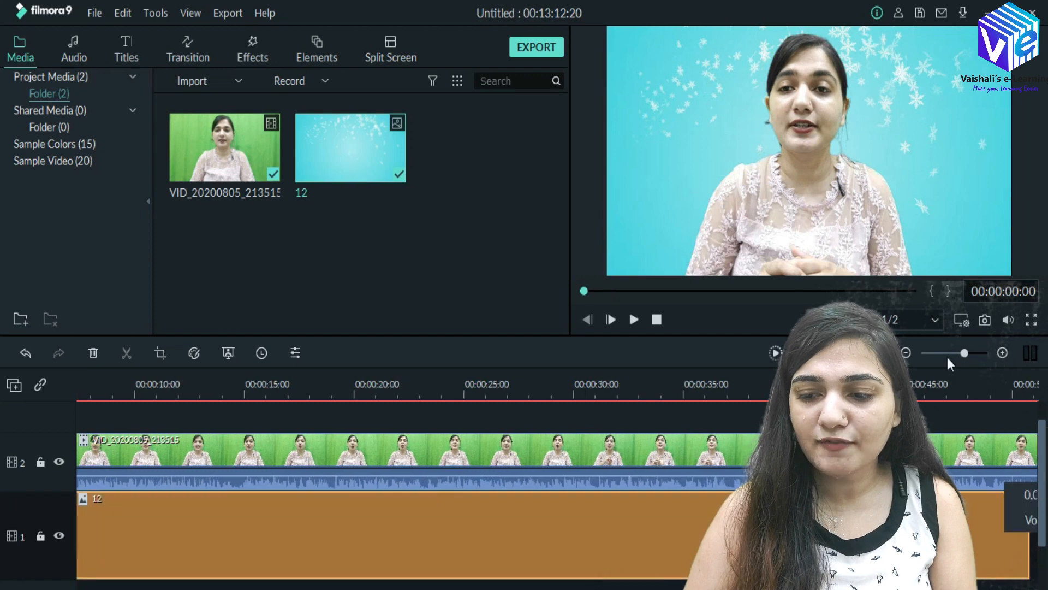
{"action": "left_click", "coordinate": [948, 357]}
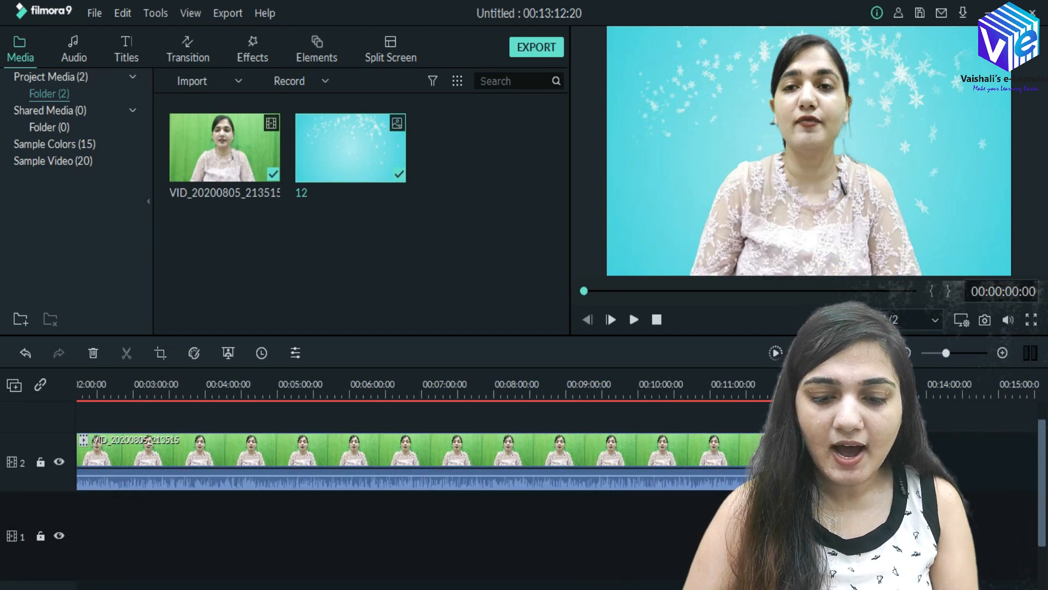
{"action": "scroll", "coordinate": [415, 491], "scroll_direction": "left", "scroll_amount": 3}
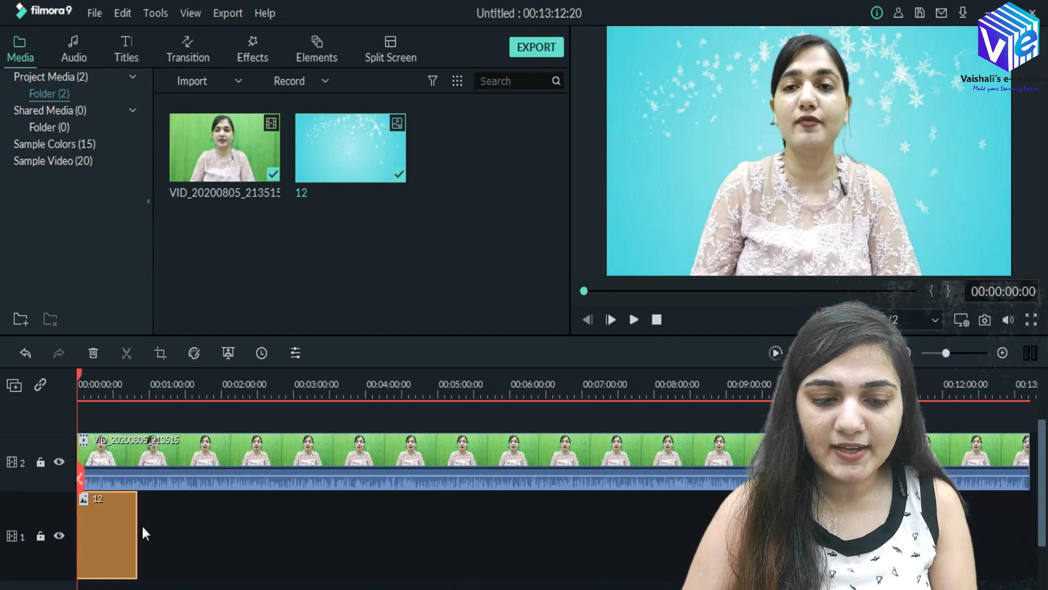
{"action": "left_click_drag", "start_coordinate": [137, 524], "coordinate": [985, 505]}
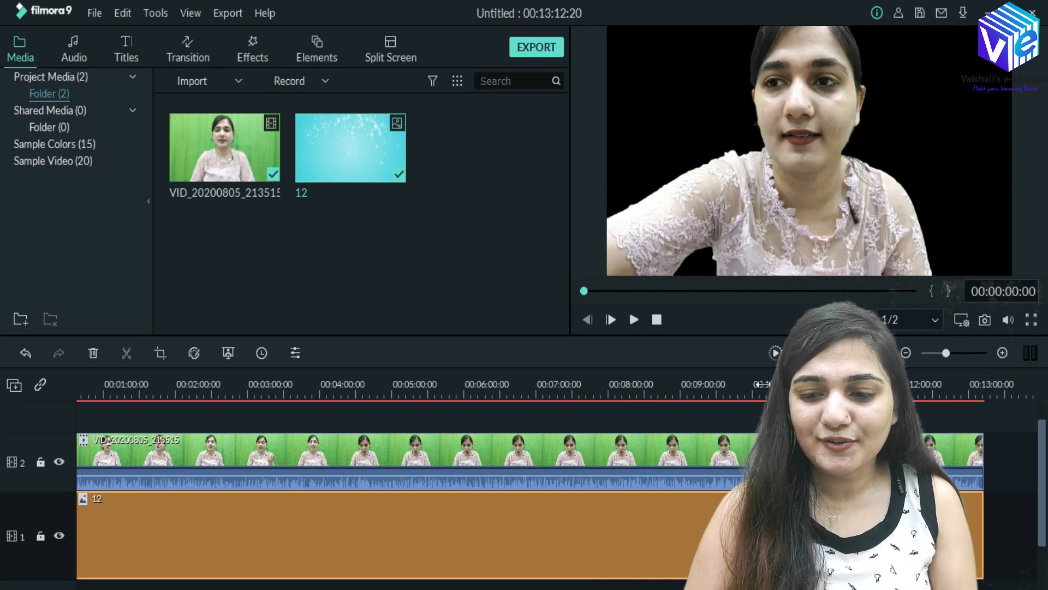
- Check the keyed clip against the new background at several points along the timeline, and return the playhead to 00:00:00:00
{"action": "left_click", "coordinate": [758, 384]}
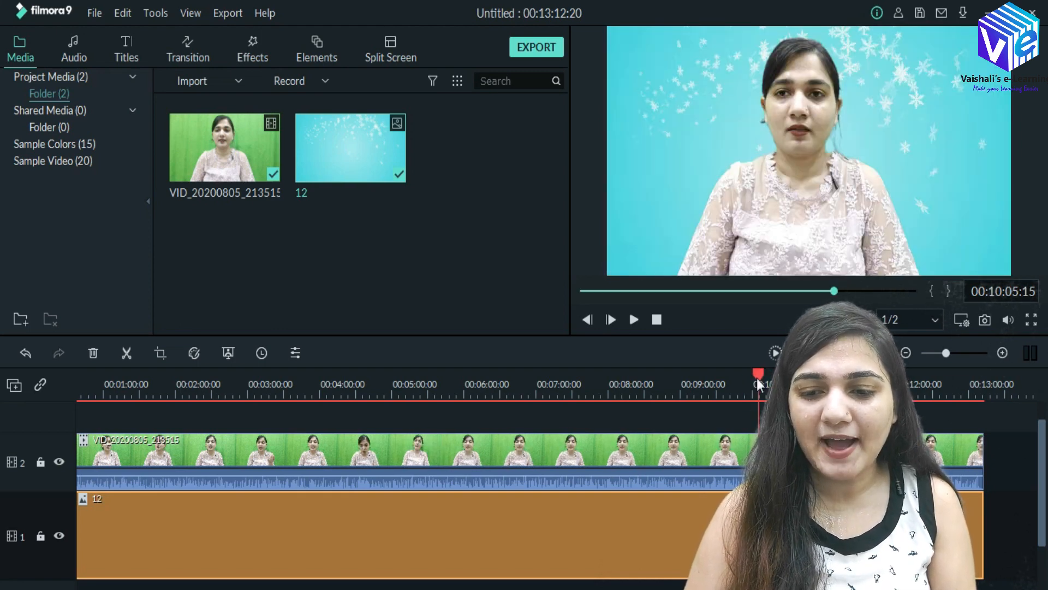
{"action": "left_click_drag", "start_coordinate": [757, 378], "coordinate": [513, 417]}
{"action": "left_click", "coordinate": [596, 290]}
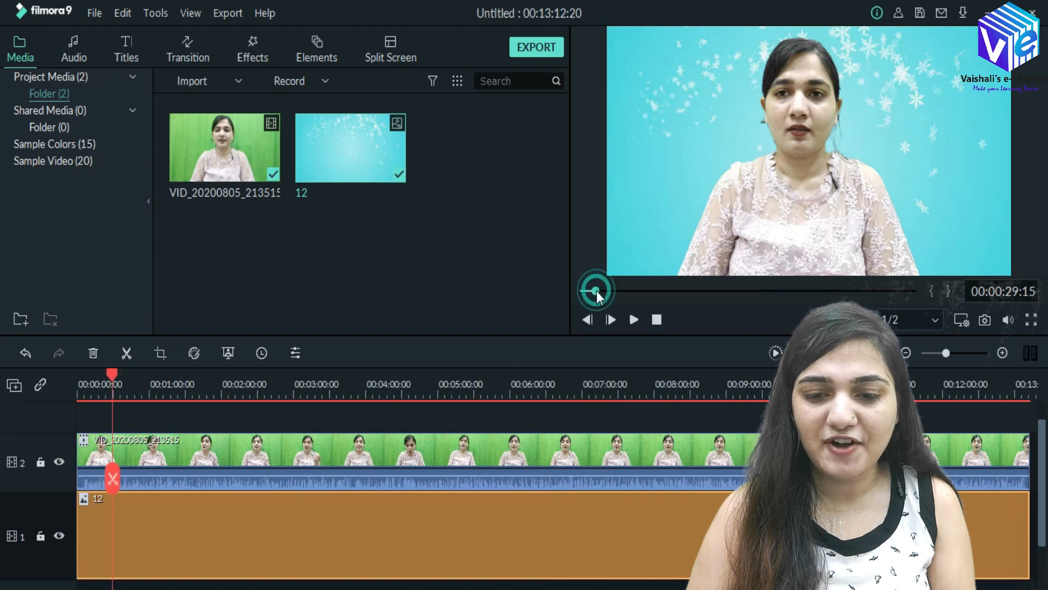
{"action": "left_click_drag", "start_coordinate": [597, 290], "coordinate": [552, 282]}
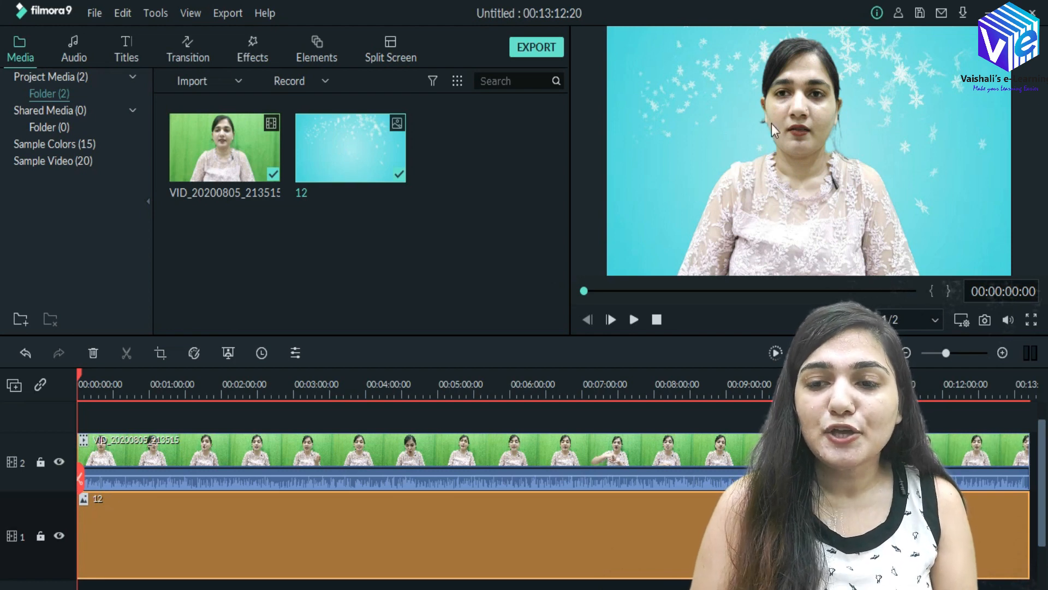
- Scale the keyed video clip down in the preview to about four fifths of the frame width, anchored at the frame's lower-left corner
{"action": "left_click", "coordinate": [787, 186]}
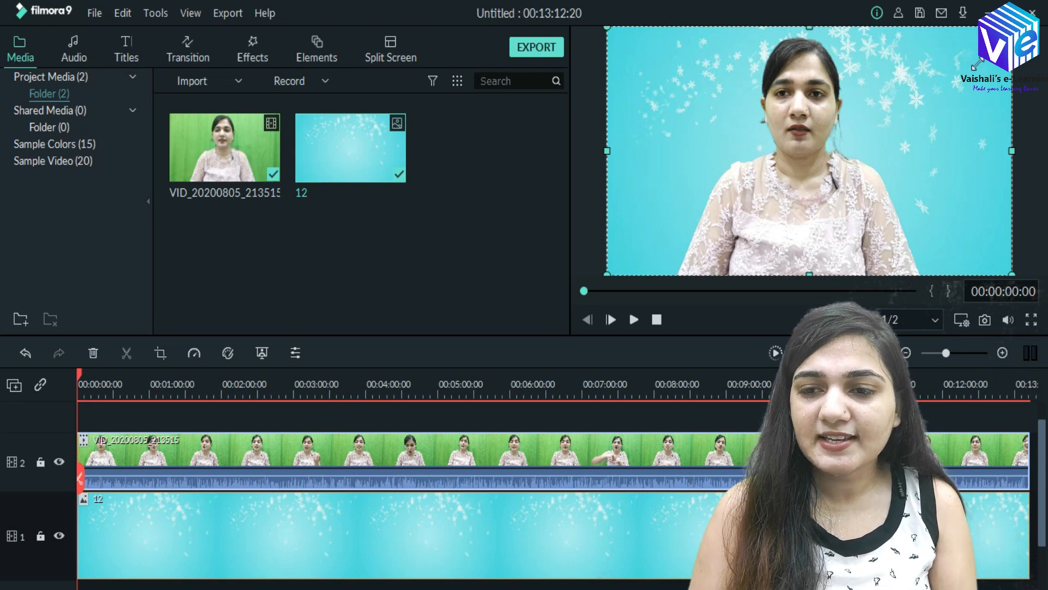
{"action": "left_click_drag", "start_coordinate": [971, 71], "coordinate": [962, 80]}
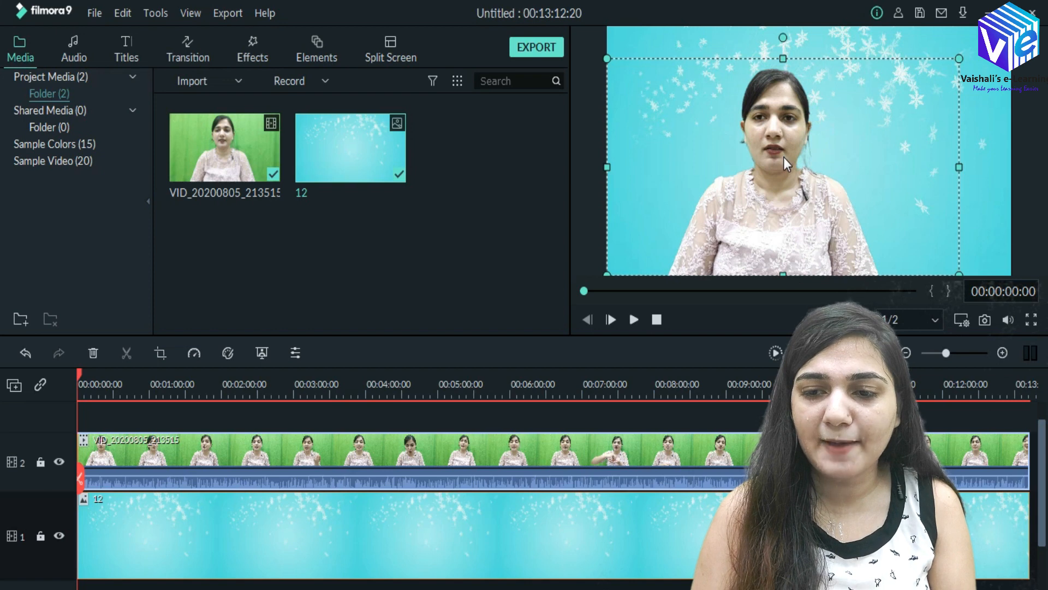
{"action": "left_click_drag", "start_coordinate": [959, 59], "coordinate": [813, 168]}
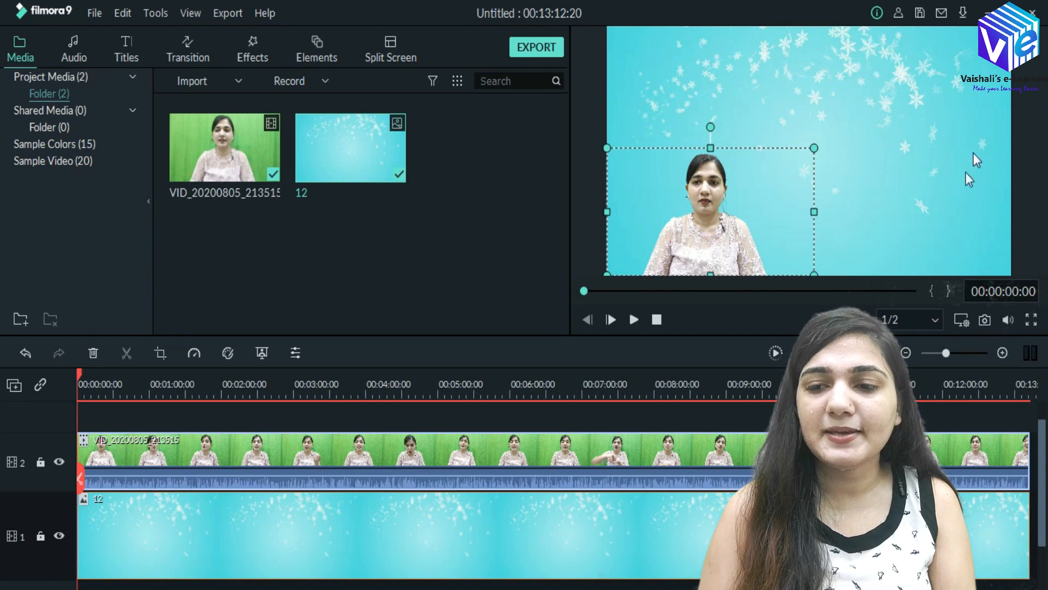
{"action": "left_click_drag", "start_coordinate": [812, 147], "coordinate": [908, 80]}
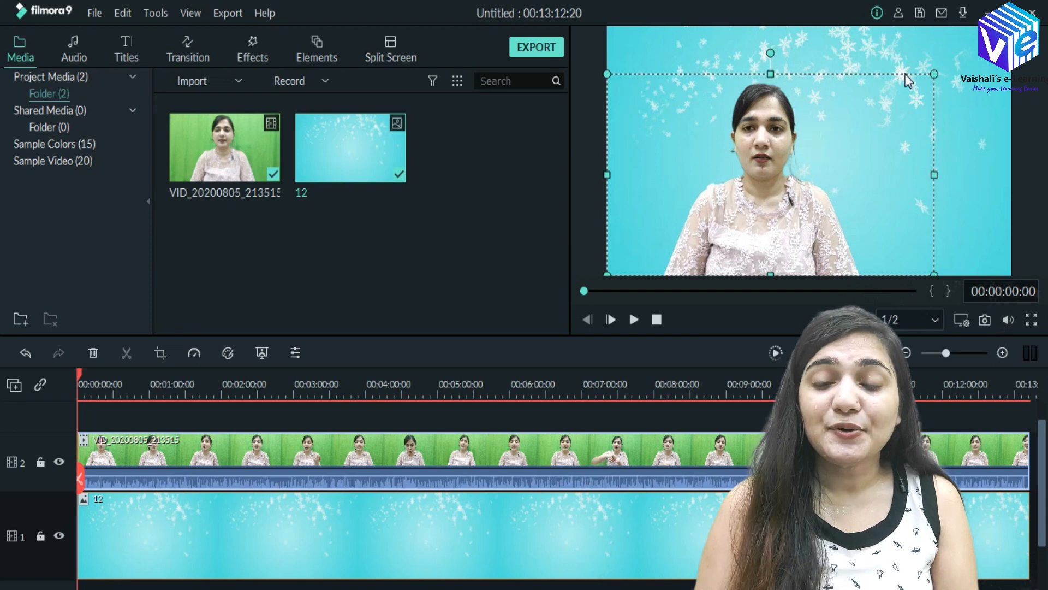
- Open the export options for a local MP4 file, set the video frame rate to 30 fps, and accept the settings
{"action": "left_click", "coordinate": [548, 50]}
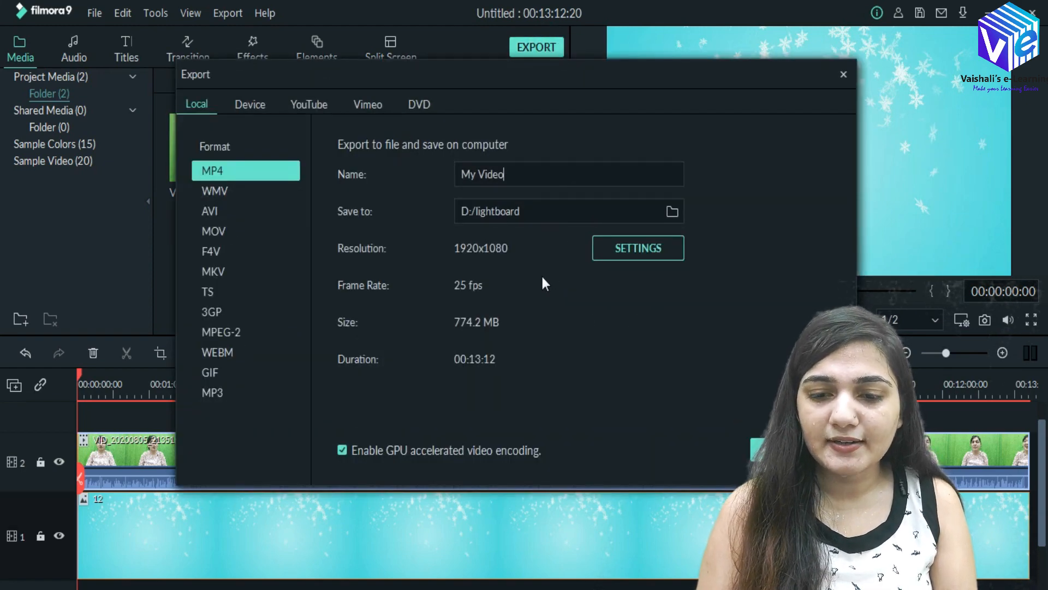
{"action": "left_click", "coordinate": [624, 257]}
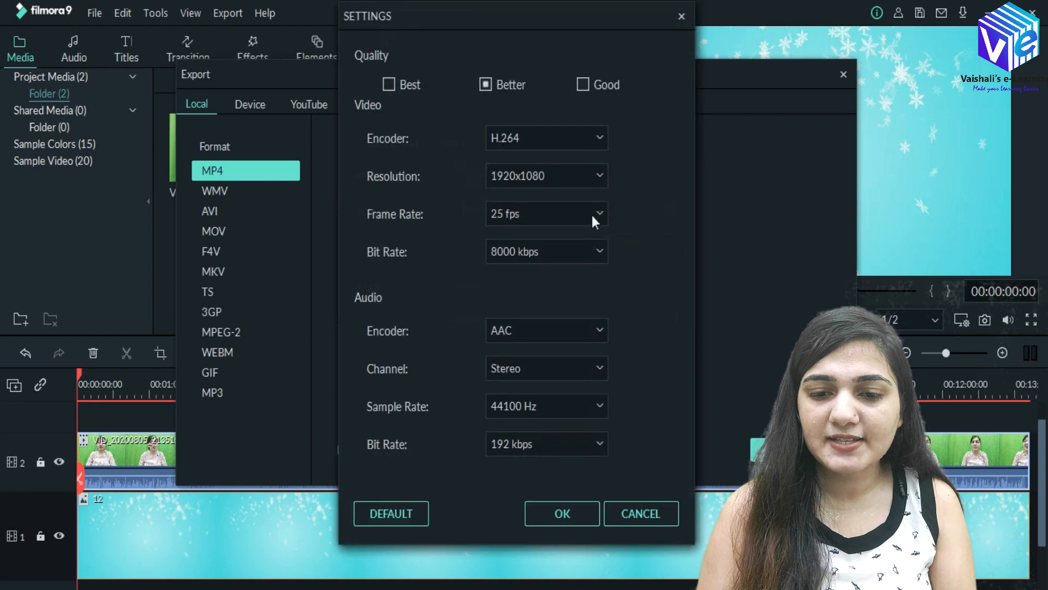
{"action": "left_click", "coordinate": [585, 215]}
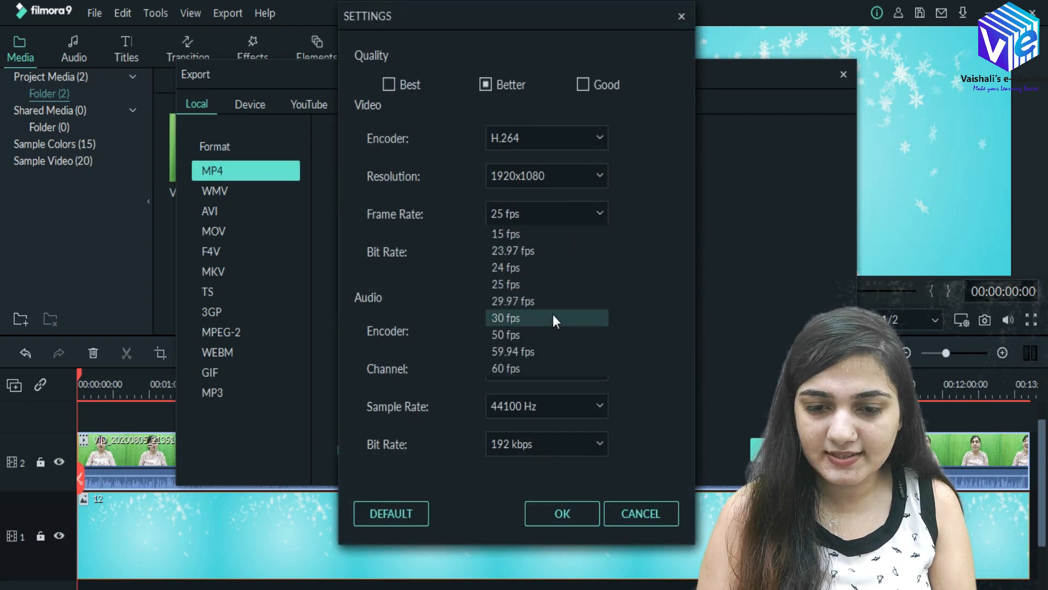
{"action": "left_click", "coordinate": [555, 317]}
{"action": "left_click", "coordinate": [568, 509]}
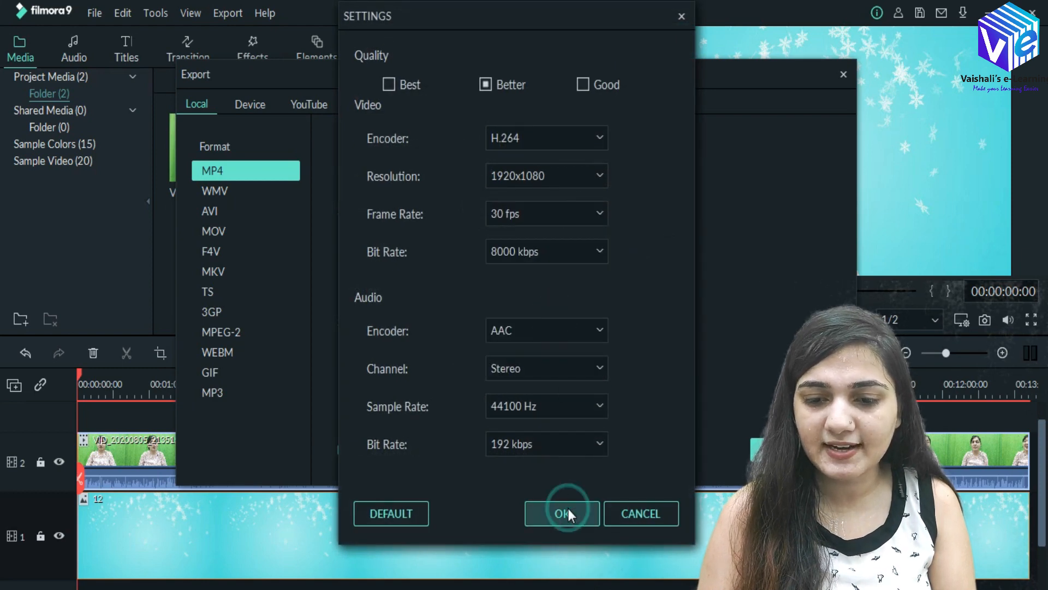